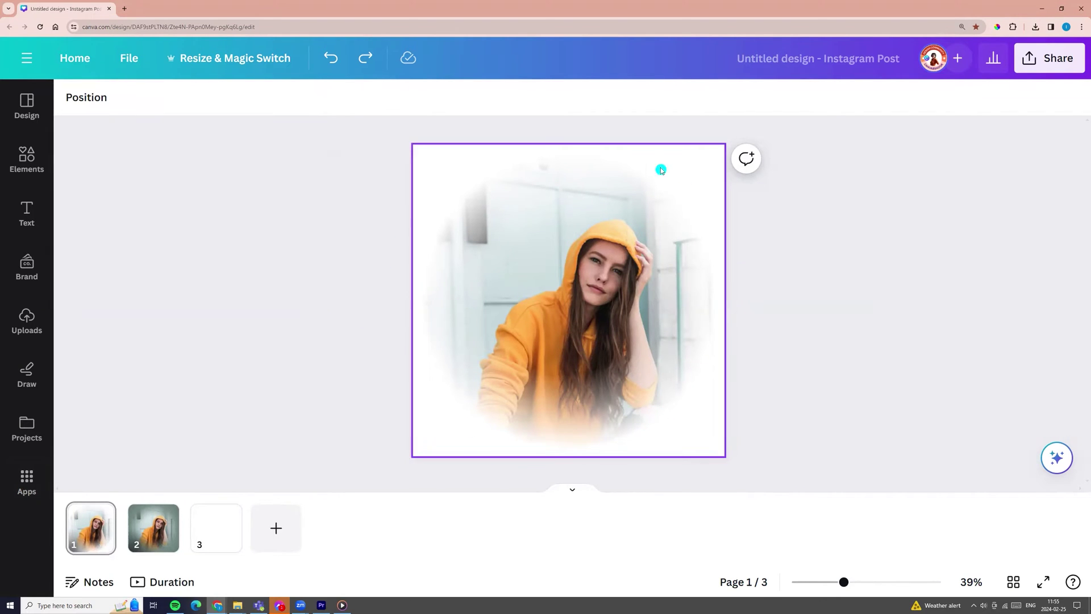
Step: Show page 2 of the finished post, with the hoodie photo's softly faded edges
click(148, 535)
click(193, 344)
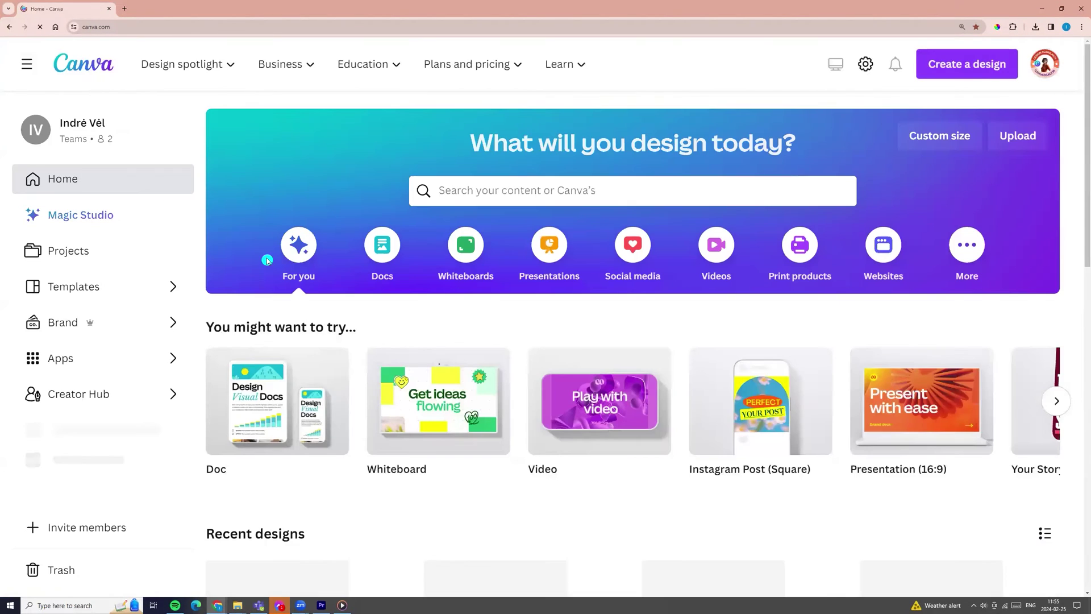
Step: From the Social media category, open a blank Instagram Post design
click(632, 251)
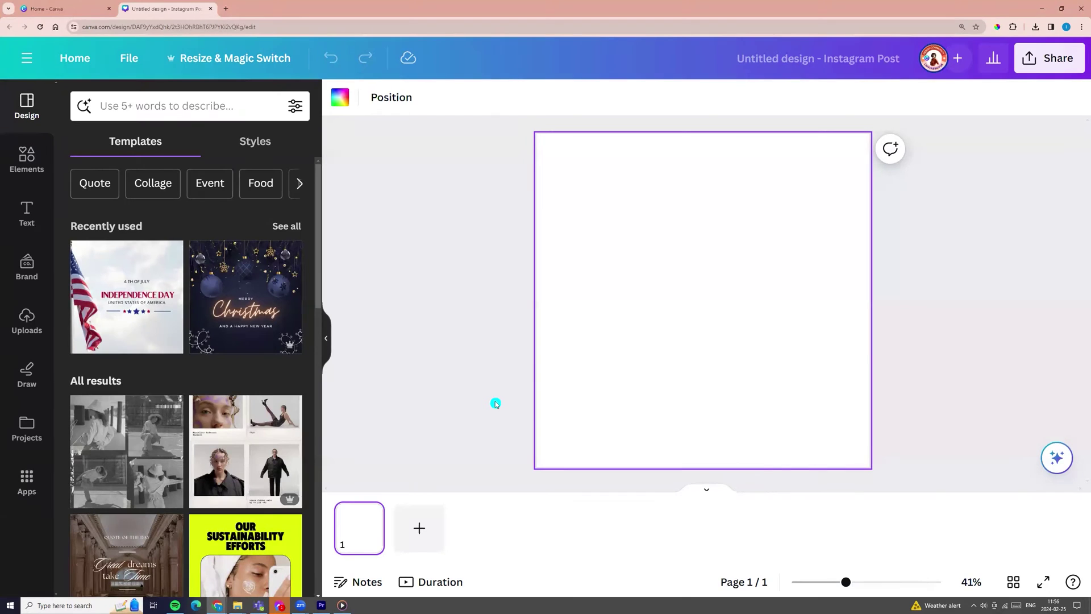
Step: Upload the diego-rosa dancer photo from Downloads, then add it and delete it from the page
click(1035, 27)
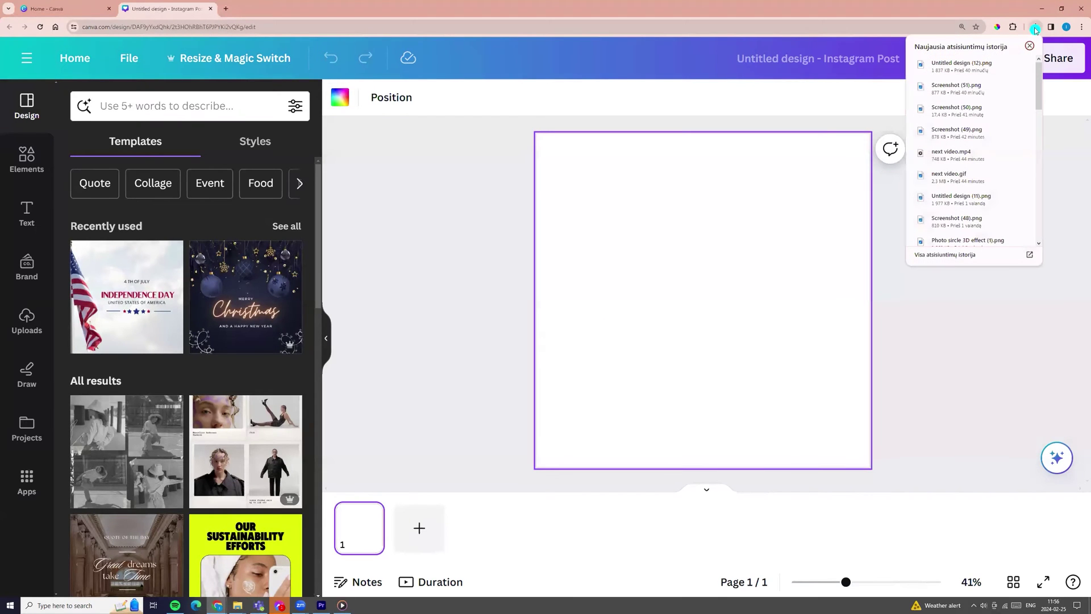
click(1006, 66)
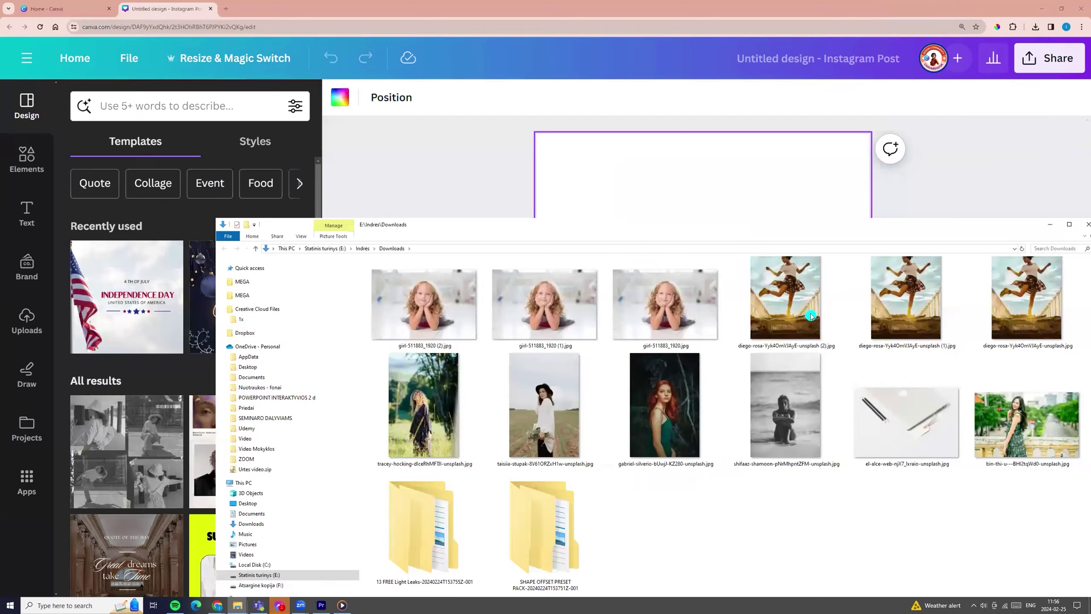
mouse_move(796, 401)
mouse_down()
mouse_move(277, 483)
mouse_move(129, 369)
mouse_up()
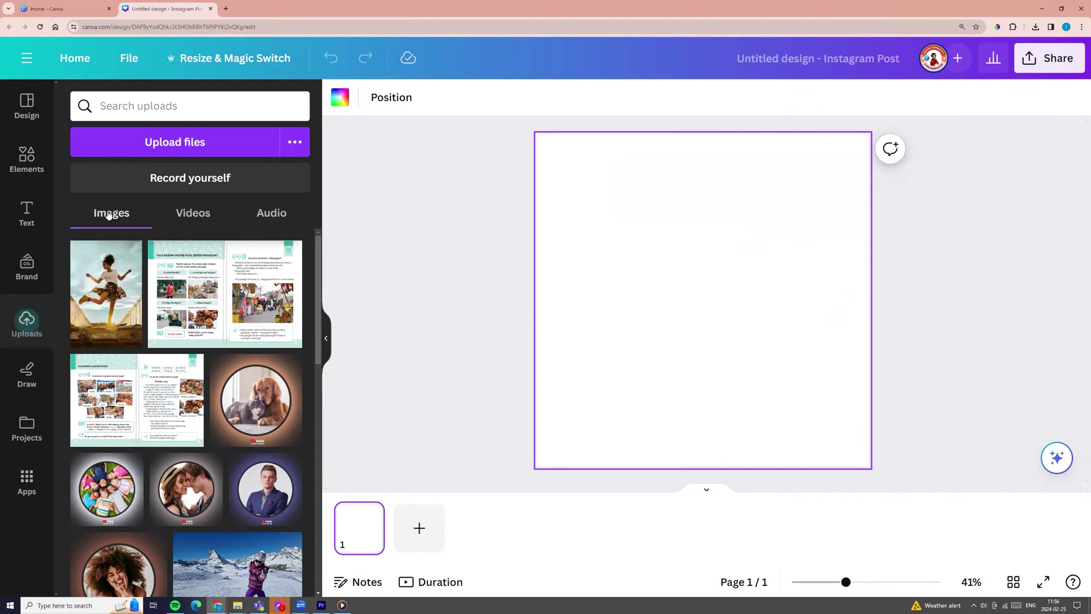
click(106, 282)
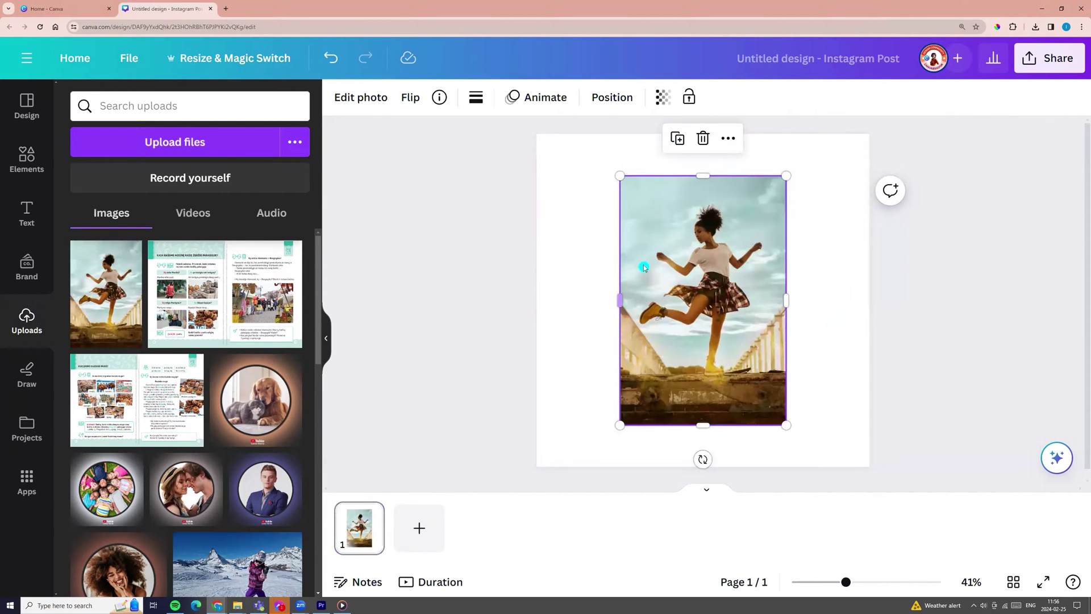
key(Delete)
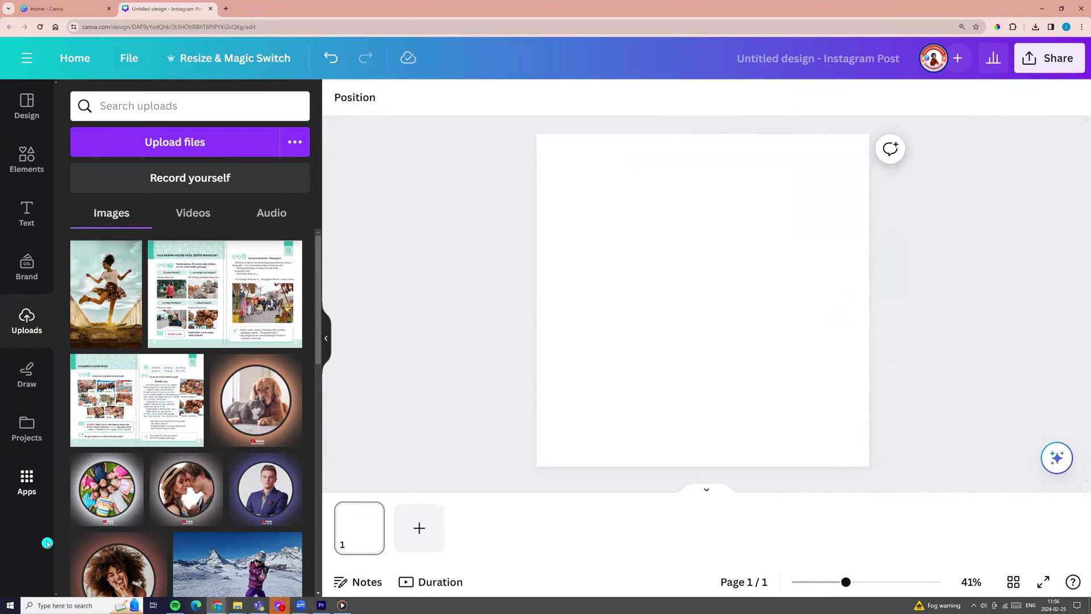
Step: Find the woman-in-yellow-hoodie photo under Apps > Photos and view its details
click(26, 485)
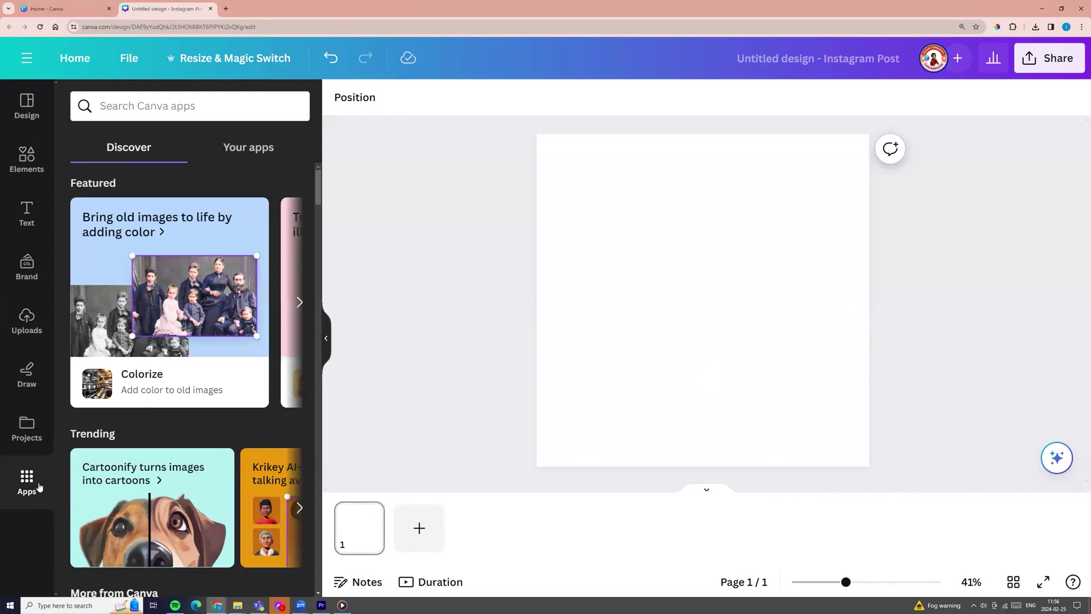
scroll(171, 358, down, 2)
scroll(170, 358, down, 2)
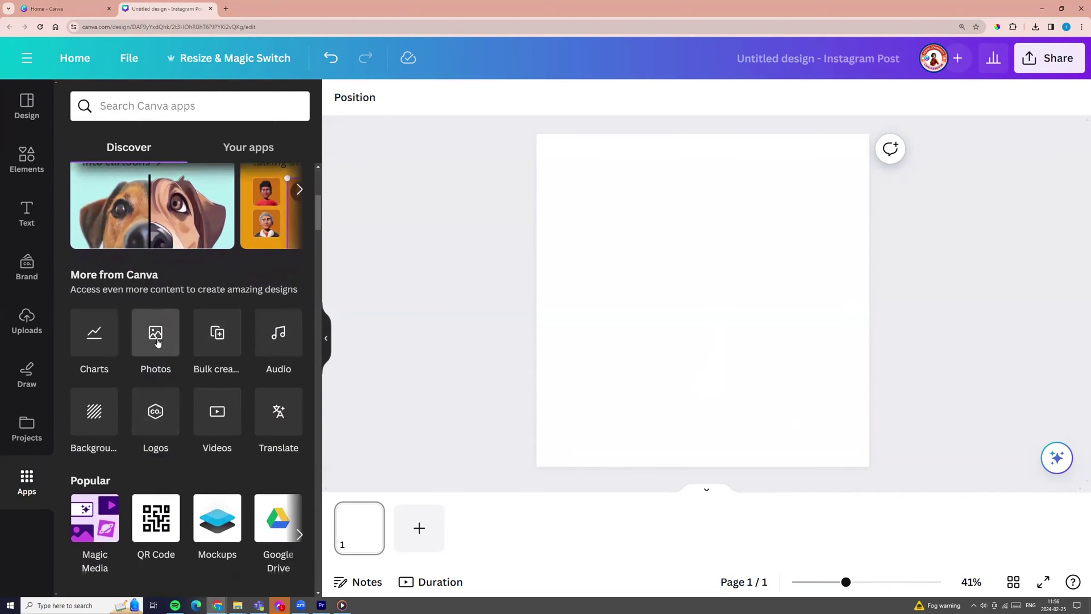
click(156, 341)
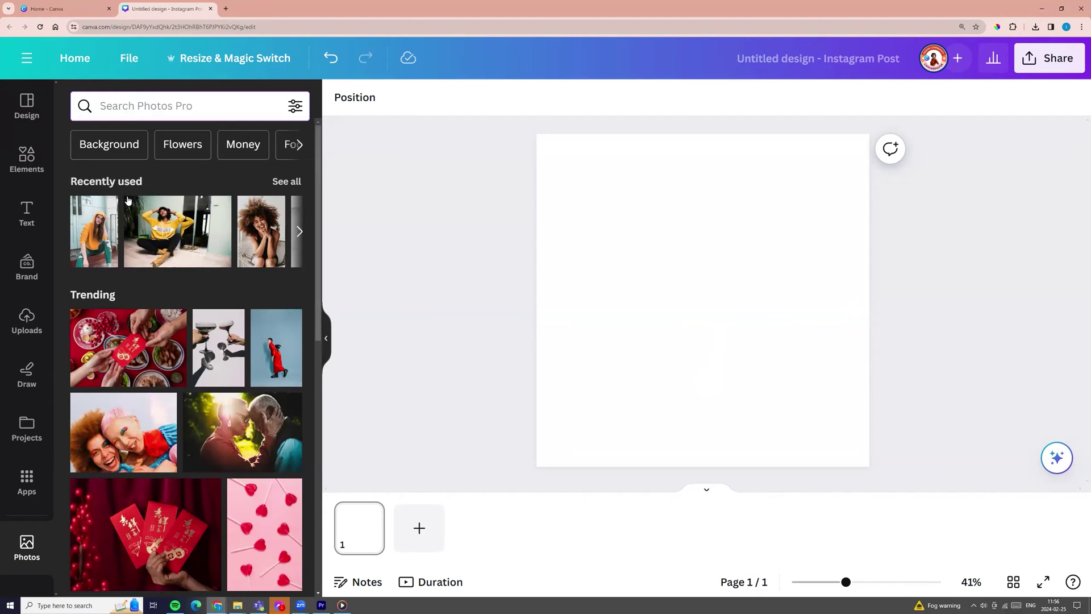
click(107, 210)
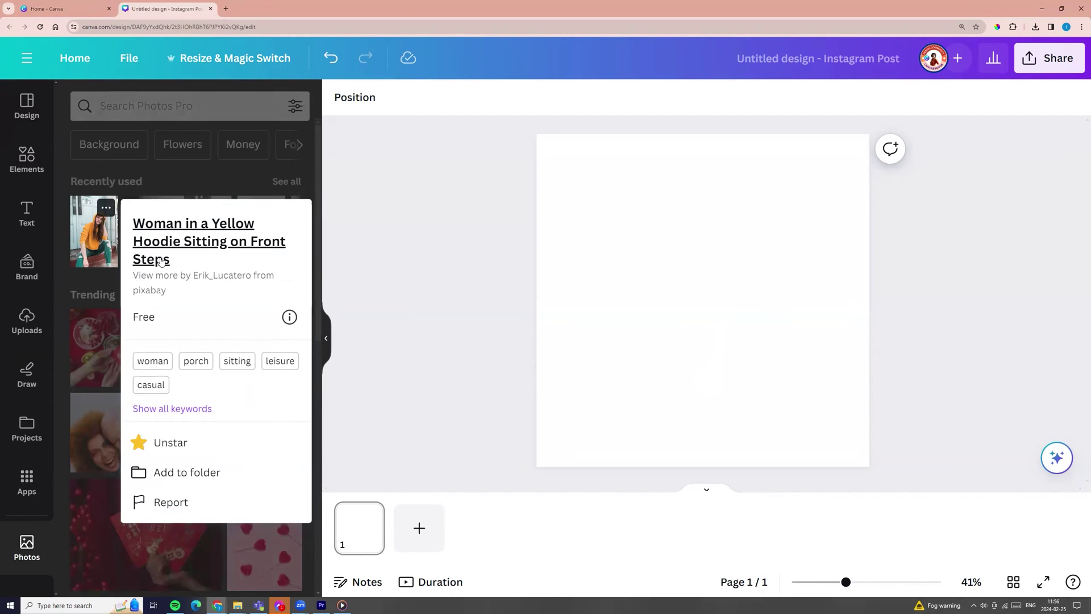
Step: Add the hoodie photo to the page and set it as the page background
click(105, 243)
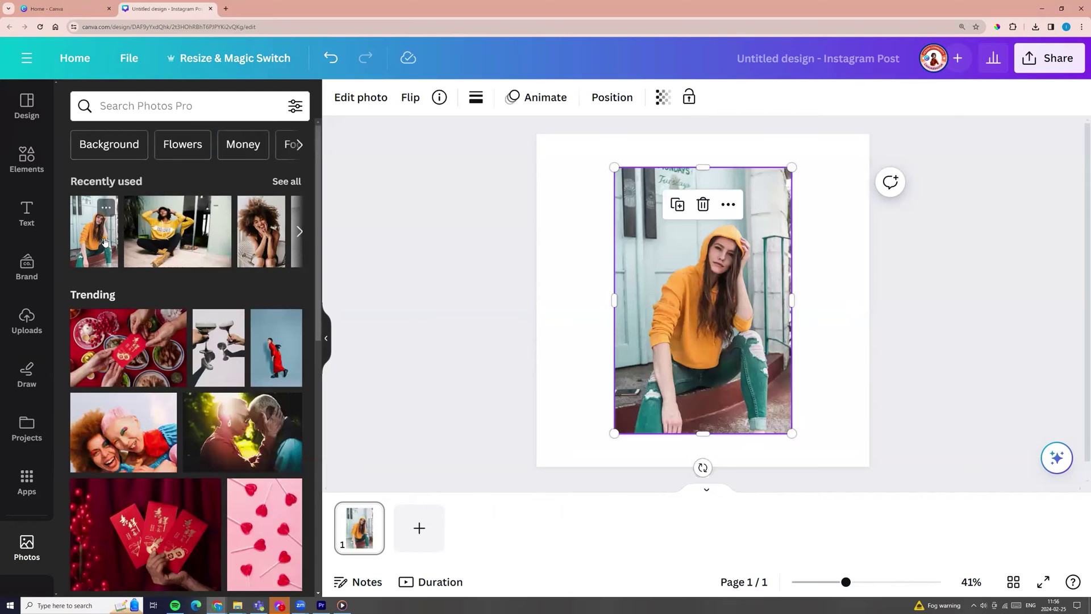
right_click(696, 288)
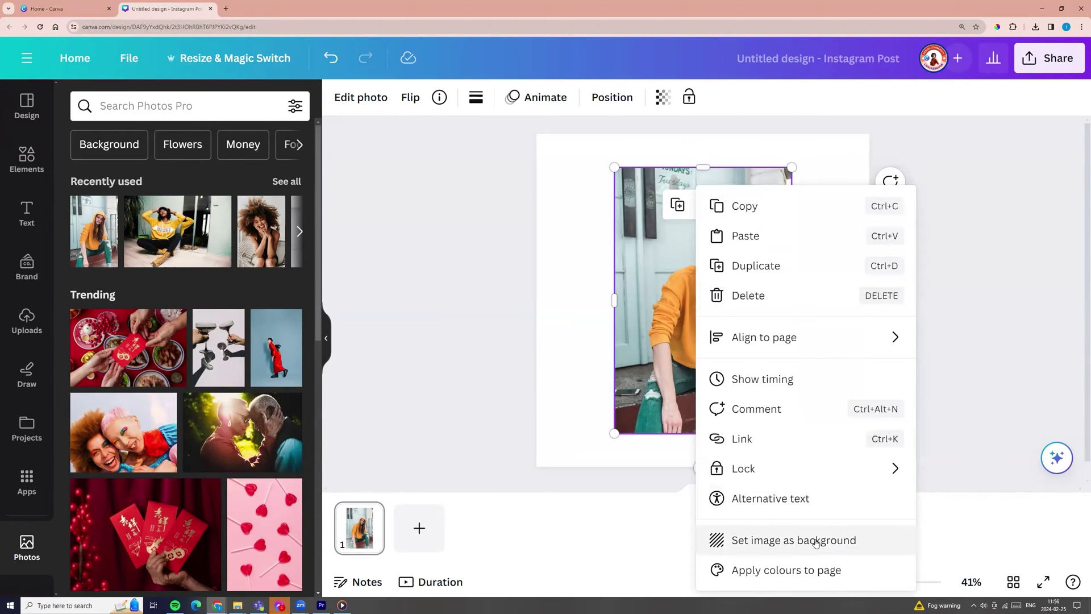
click(817, 543)
Step: Crop the background photo, dragging it left to reframe the woman
click(699, 292)
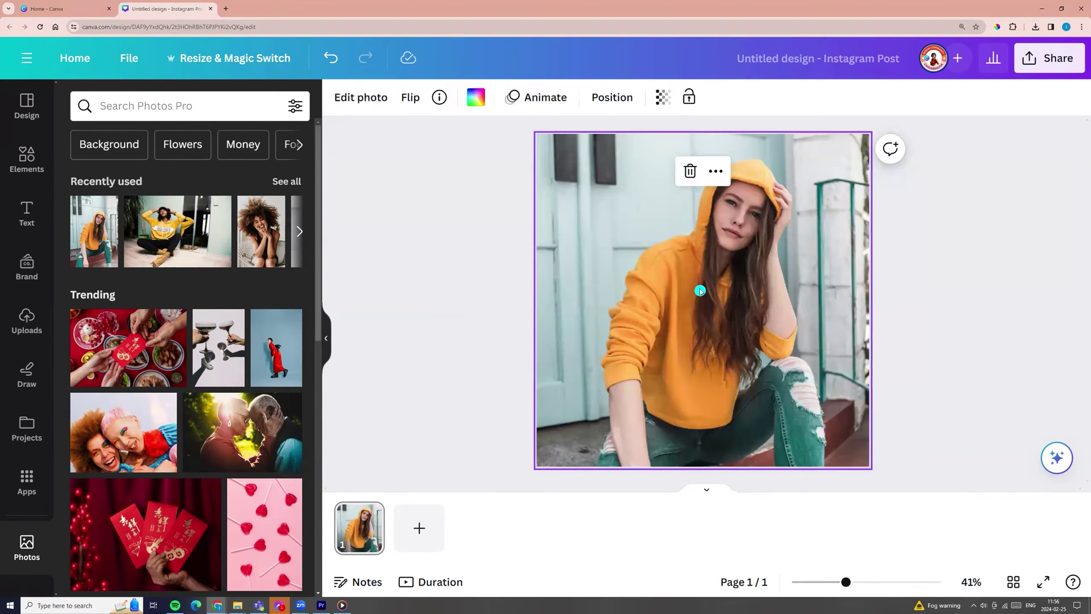
double_click(699, 291)
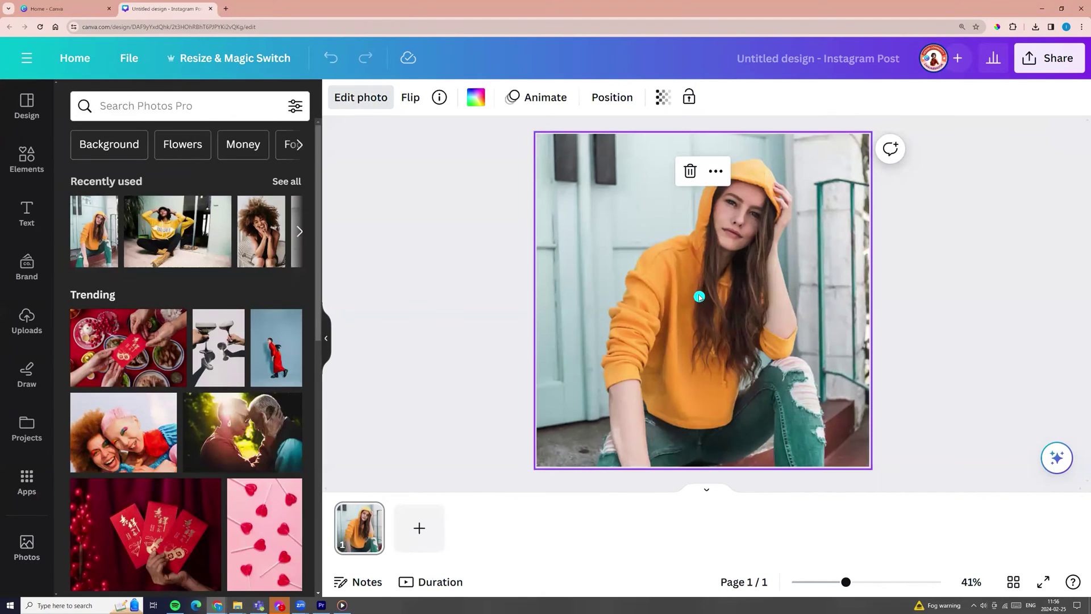
double_click(698, 295)
mouse_move(699, 296)
mouse_down()
mouse_move(691, 336)
mouse_move(471, 295)
mouse_up()
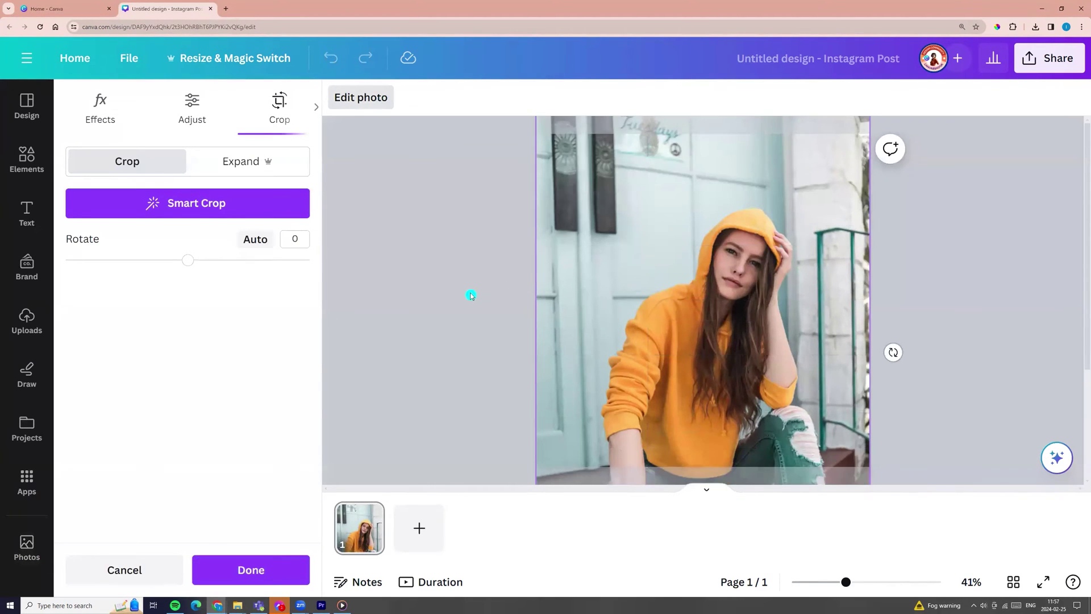
click(471, 295)
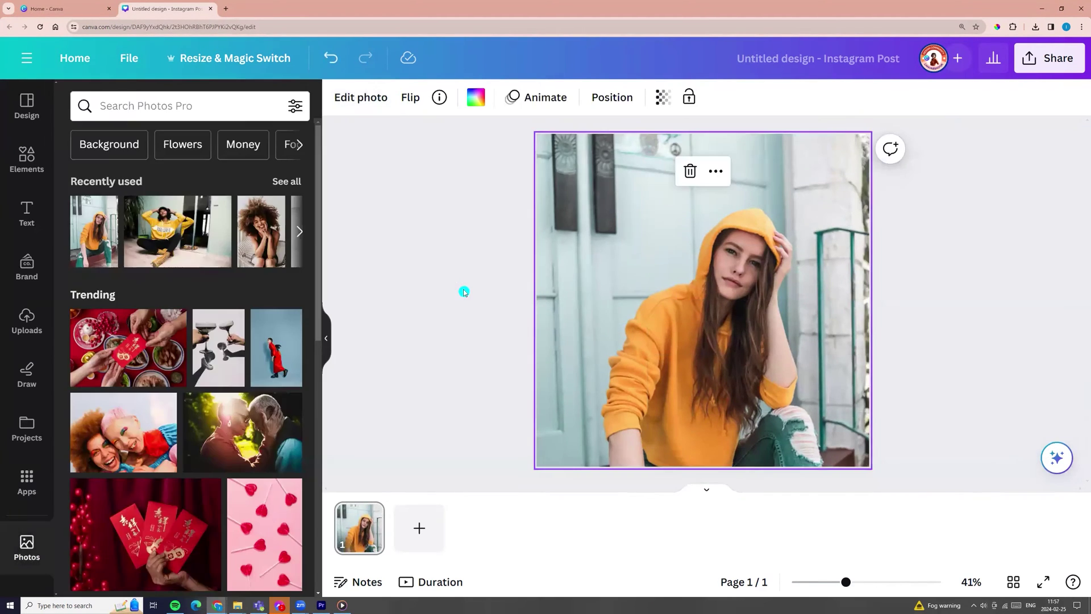
Step: Add a rectangle with the R shortcut, then delete it
click(519, 278)
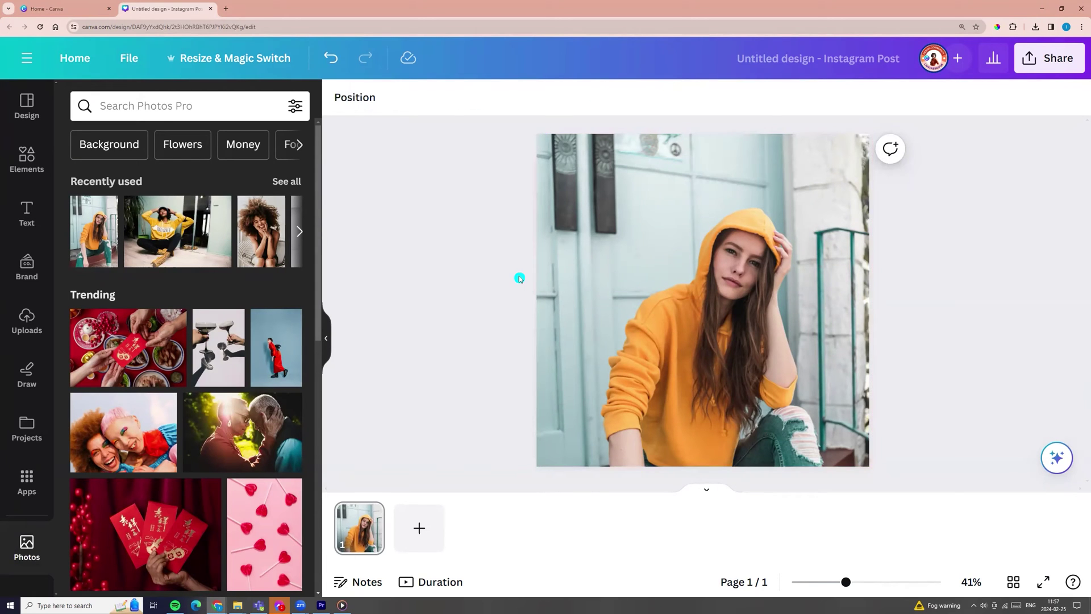
key(r)
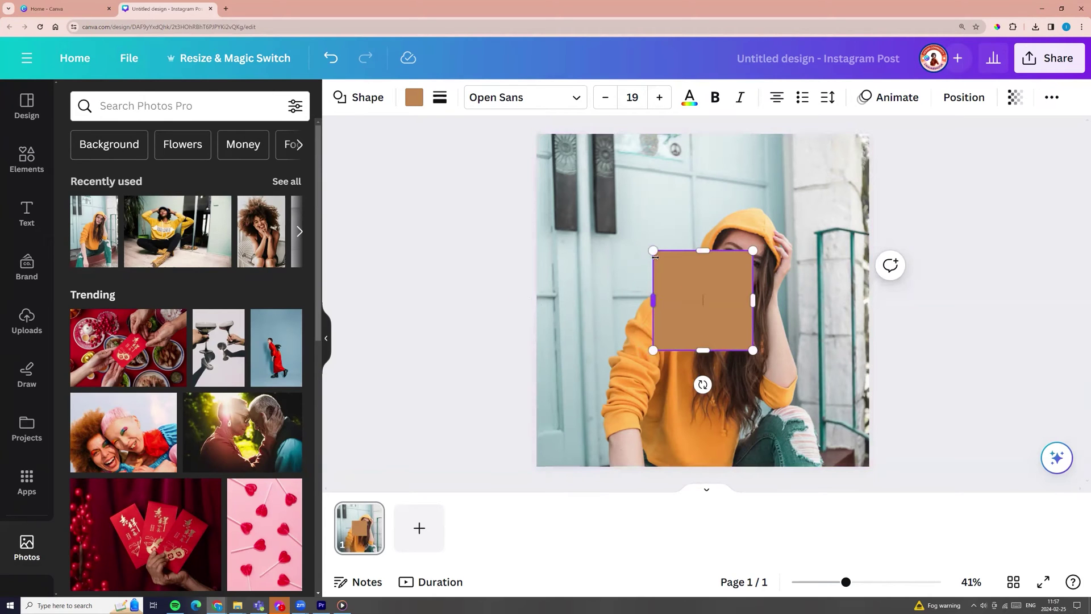
key(Delete)
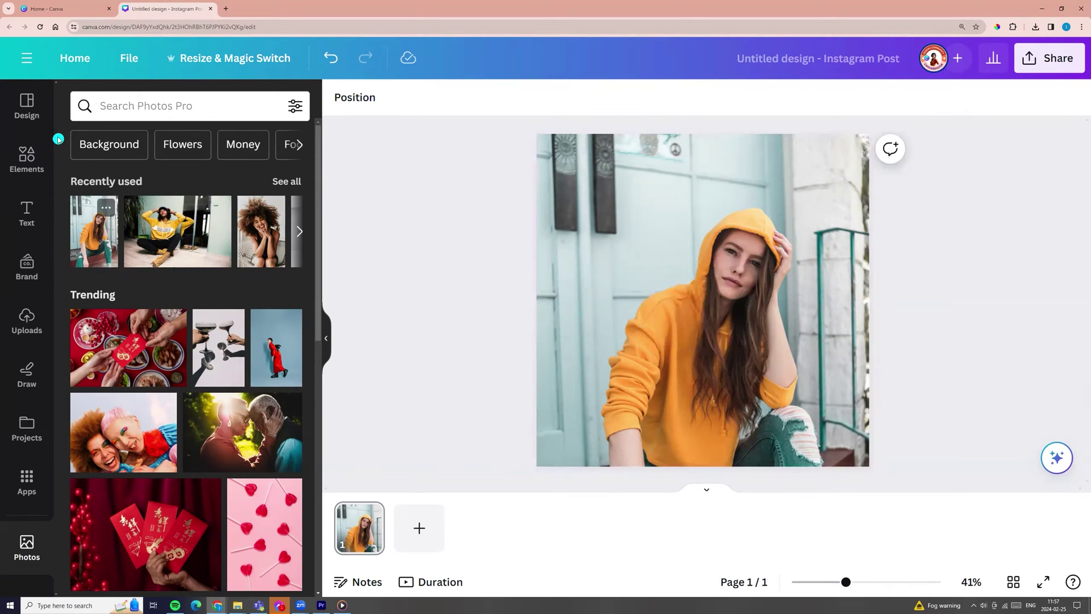
Step: Add a square from the Elements shapes and stretch it over the whole photo
click(34, 166)
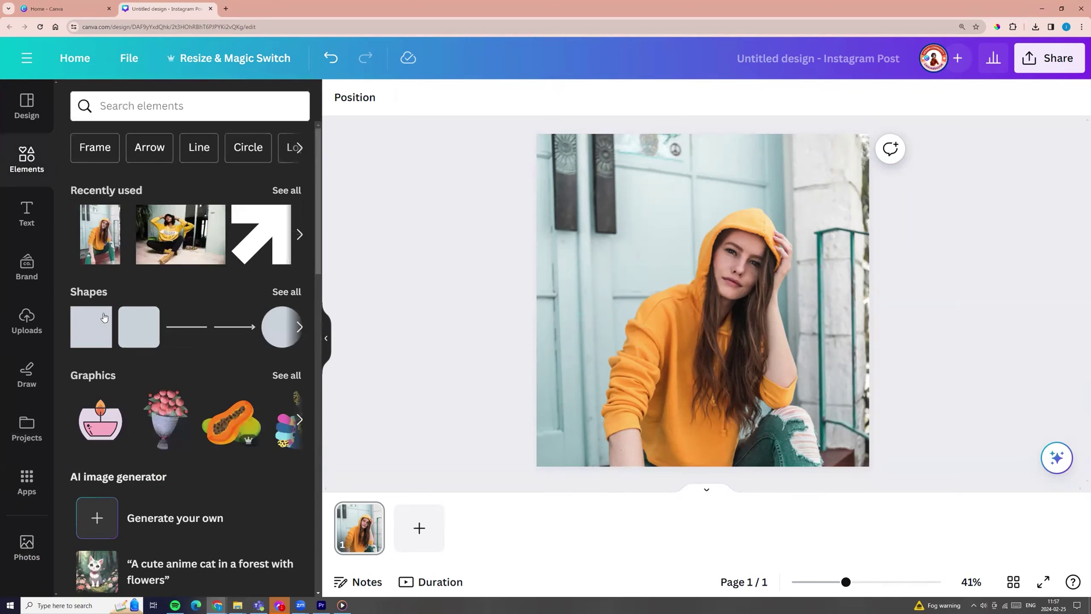
click(285, 292)
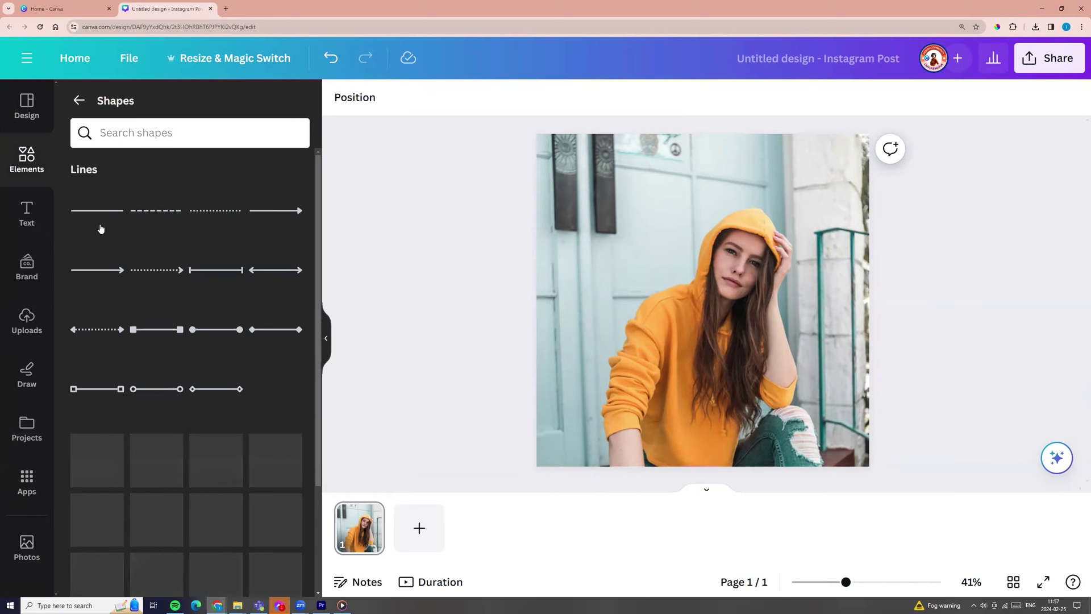
click(111, 470)
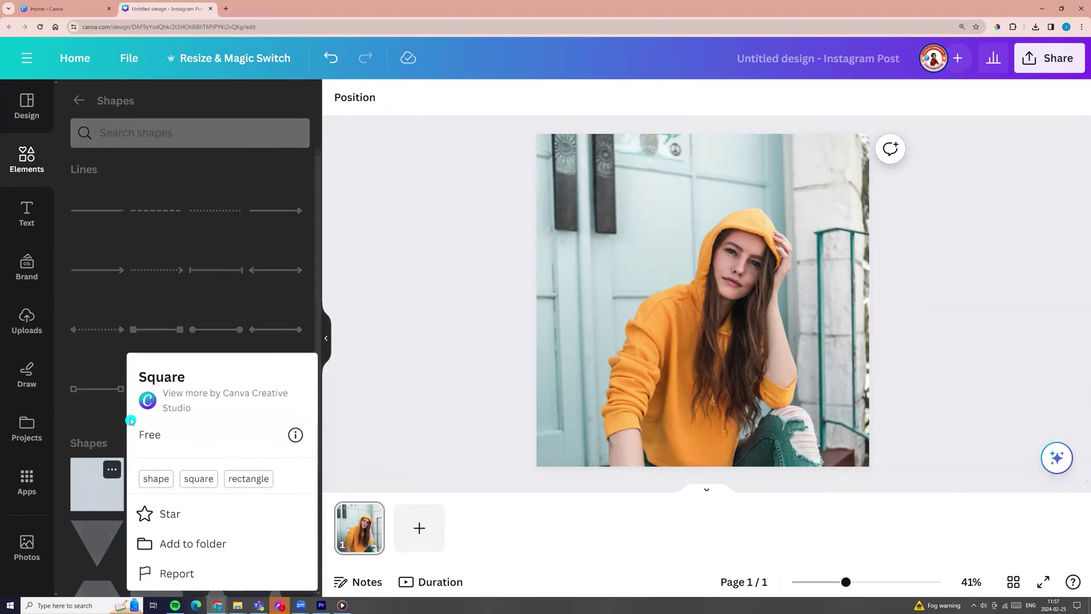
click(98, 489)
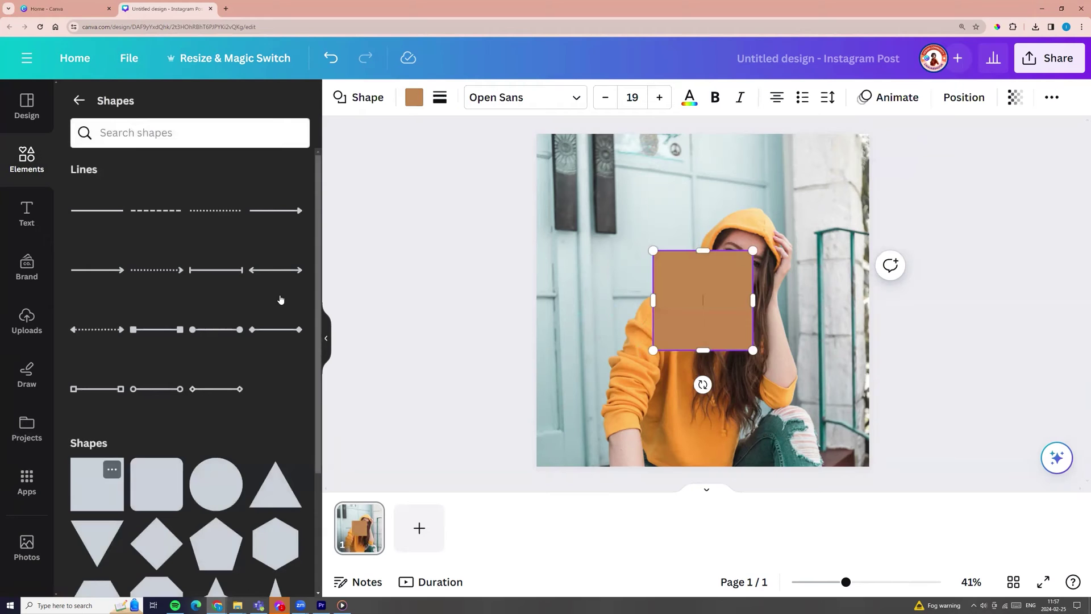
drag(653, 250, 536, 134)
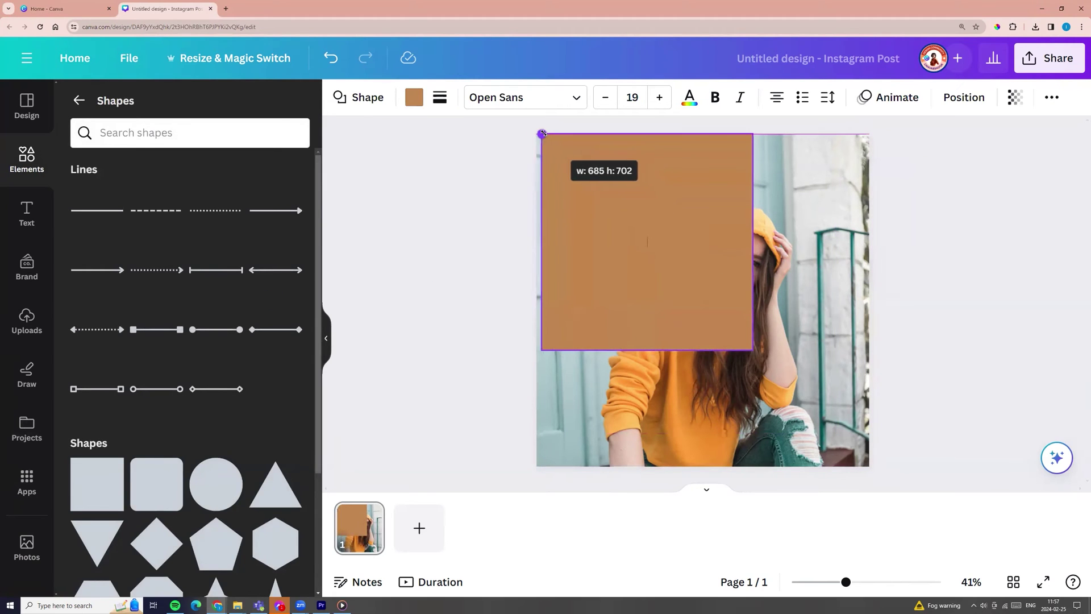
drag(752, 349, 869, 465)
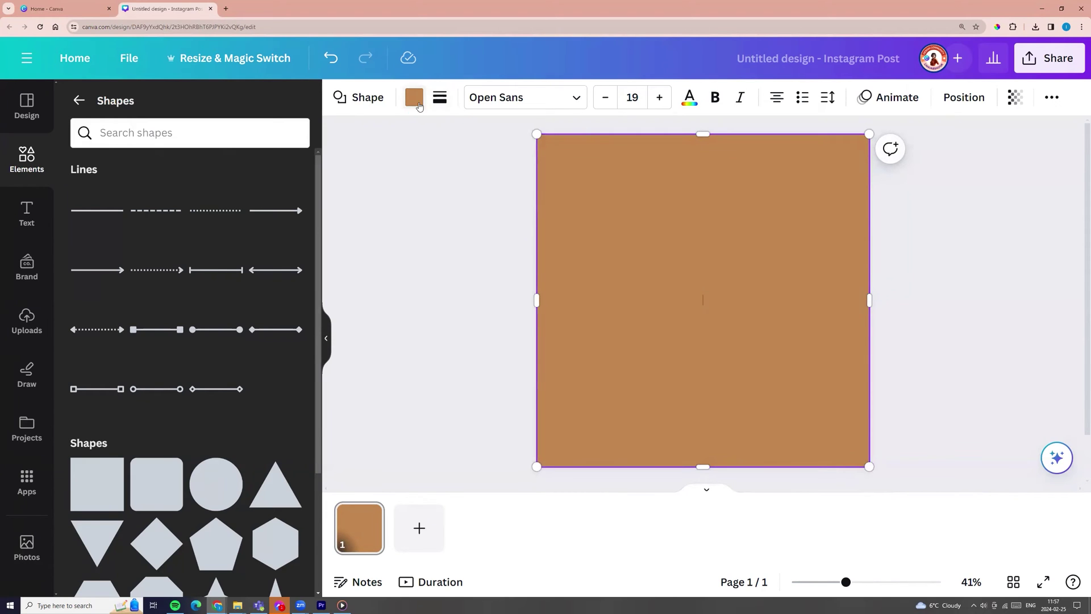
Step: Apply the purple-cyan linear gradient to the square and open its colour editor
click(417, 102)
scroll(227, 319, down, 2)
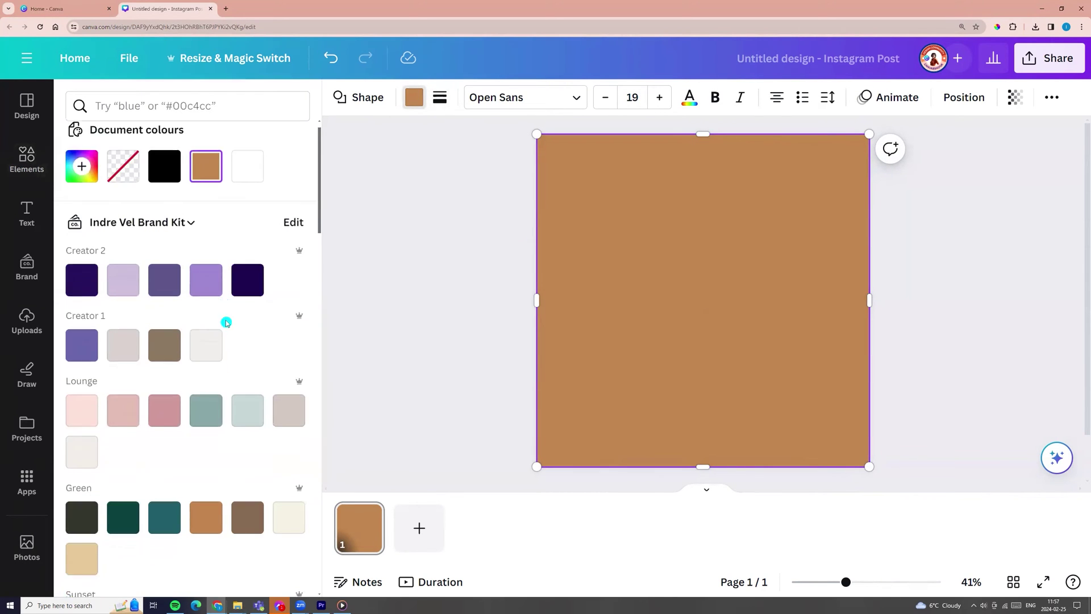
scroll(227, 339, down, 5)
scroll(227, 339, down, 5)
scroll(219, 358, down, 5)
scroll(218, 373, down, 2)
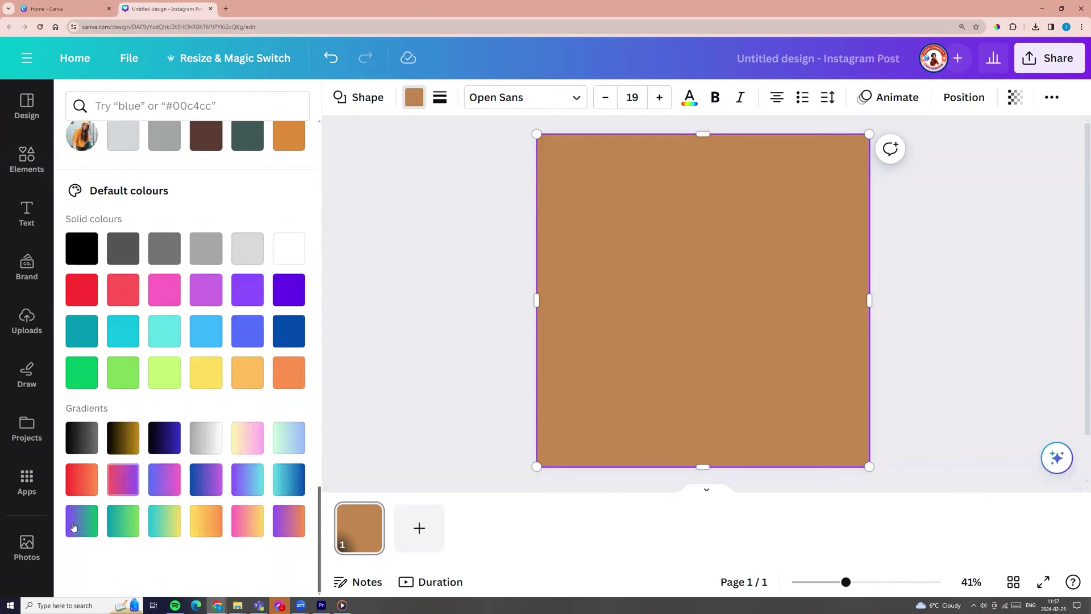
click(243, 489)
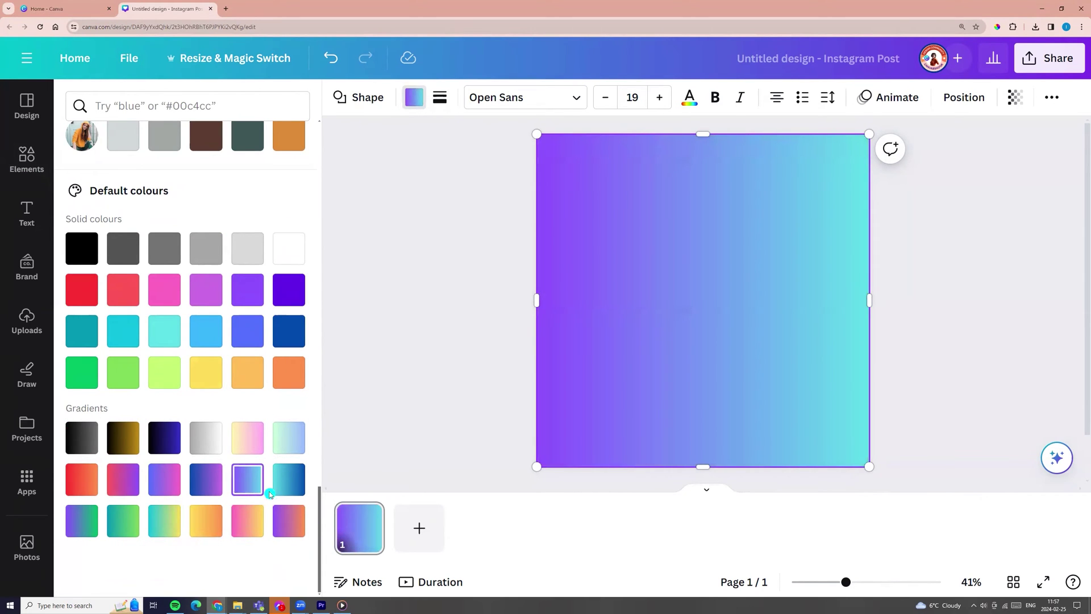
drag(319, 520, 320, 124)
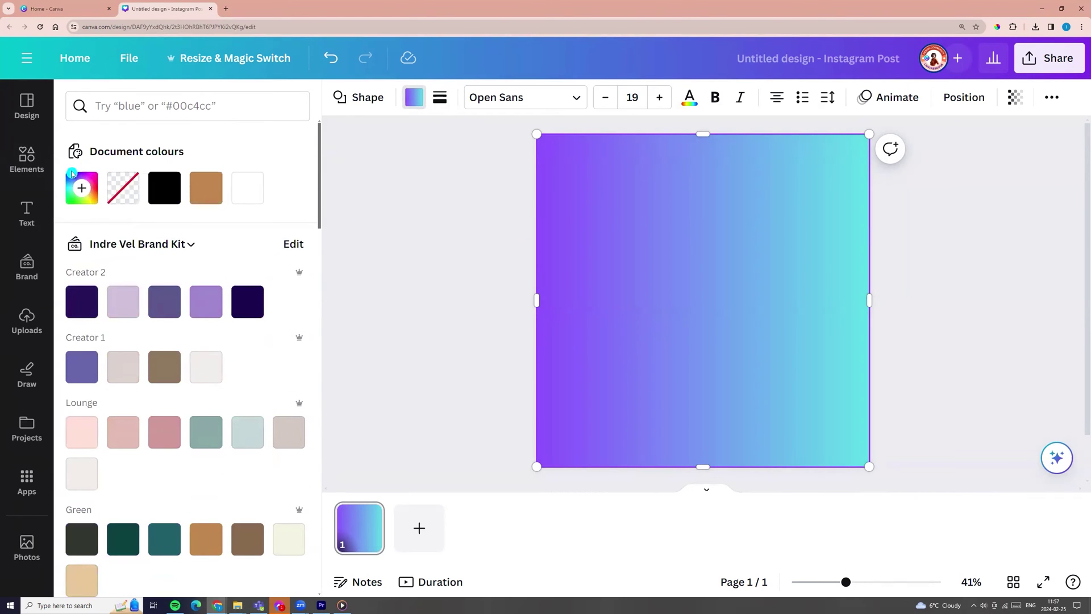
click(81, 187)
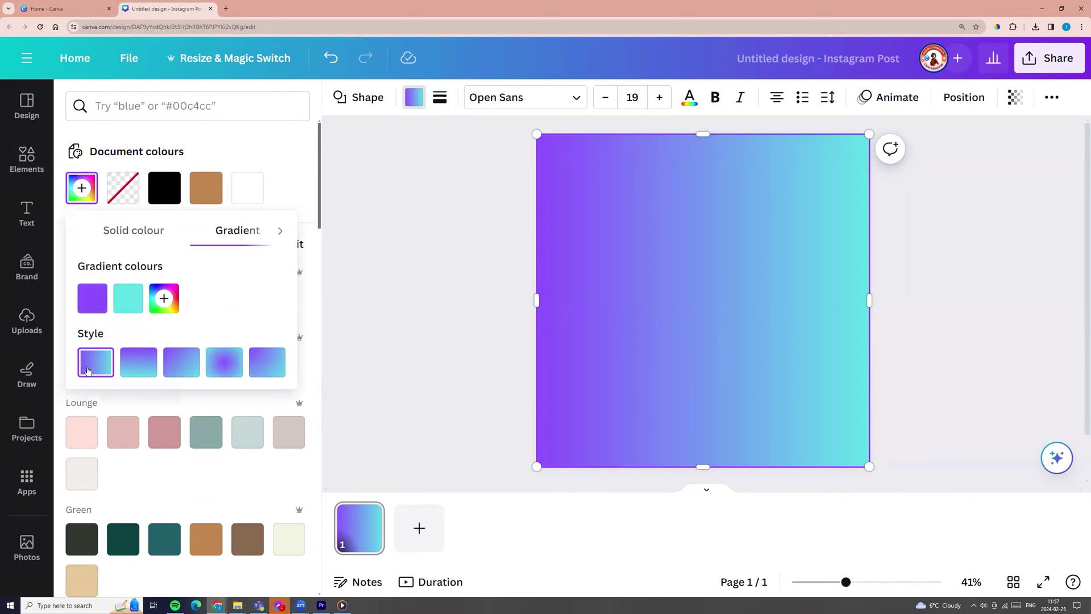
Step: Switch the gradient to the circular style and add a teal colour stop
click(230, 367)
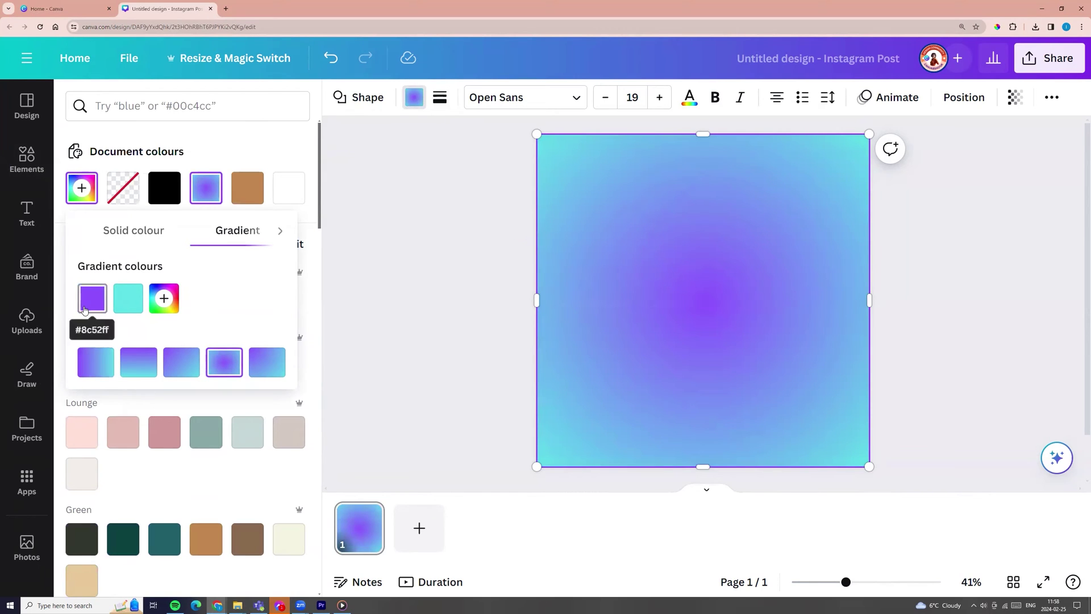
click(164, 299)
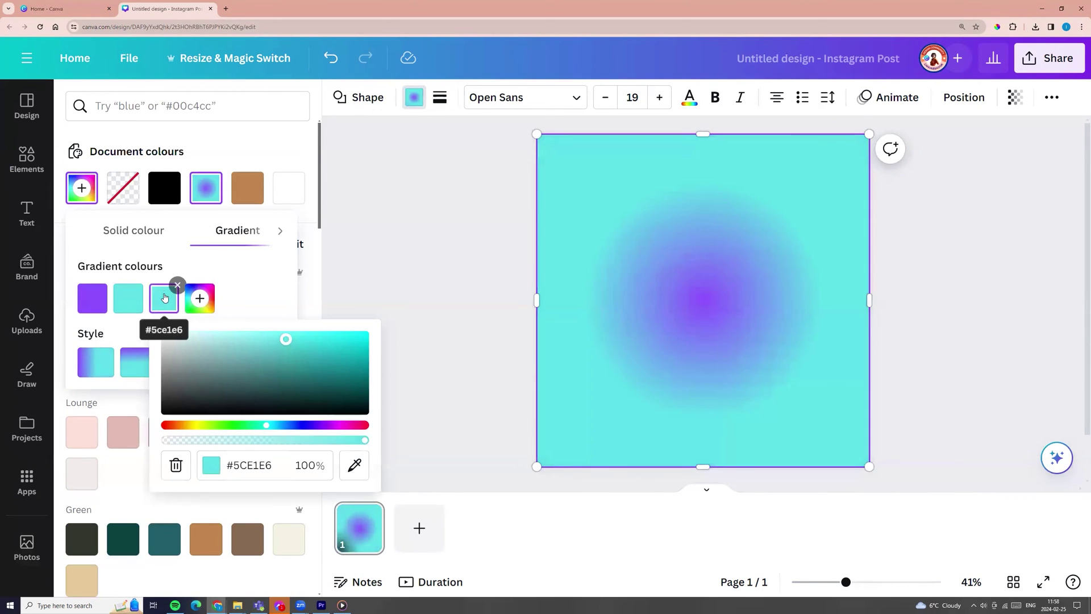
drag(286, 339, 310, 339)
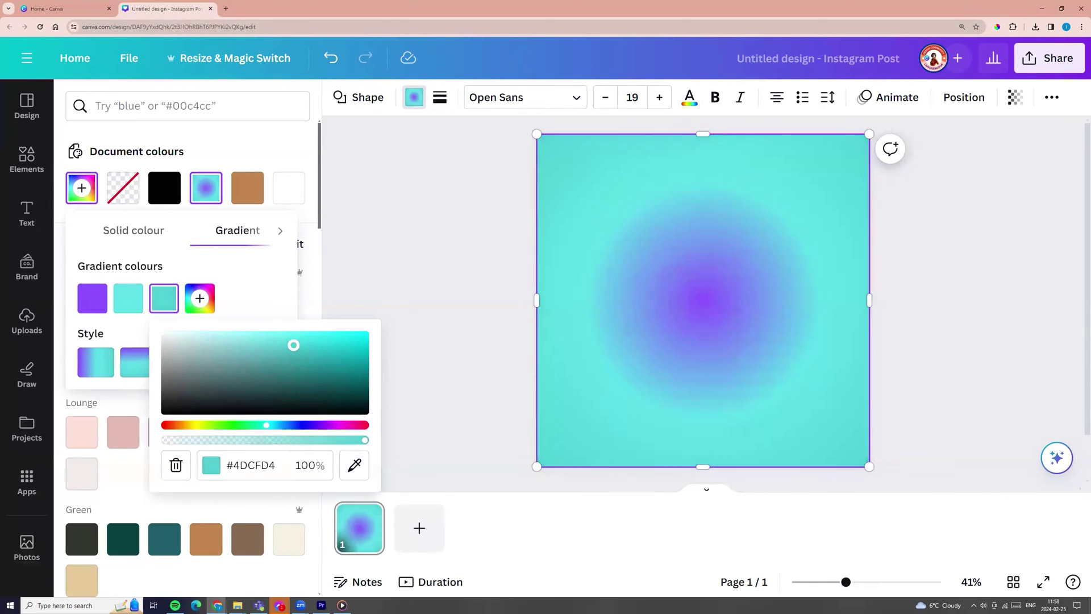
Step: Set the opacity of the purple stop and the second stop to 0%
click(92, 295)
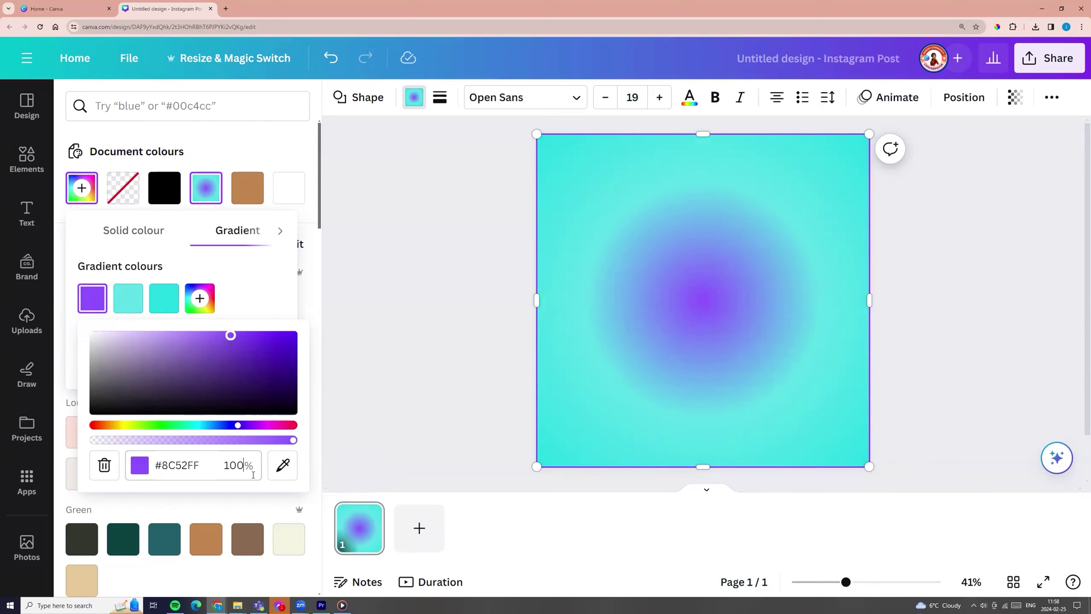
key(BackSpace)
key(BackSpace)
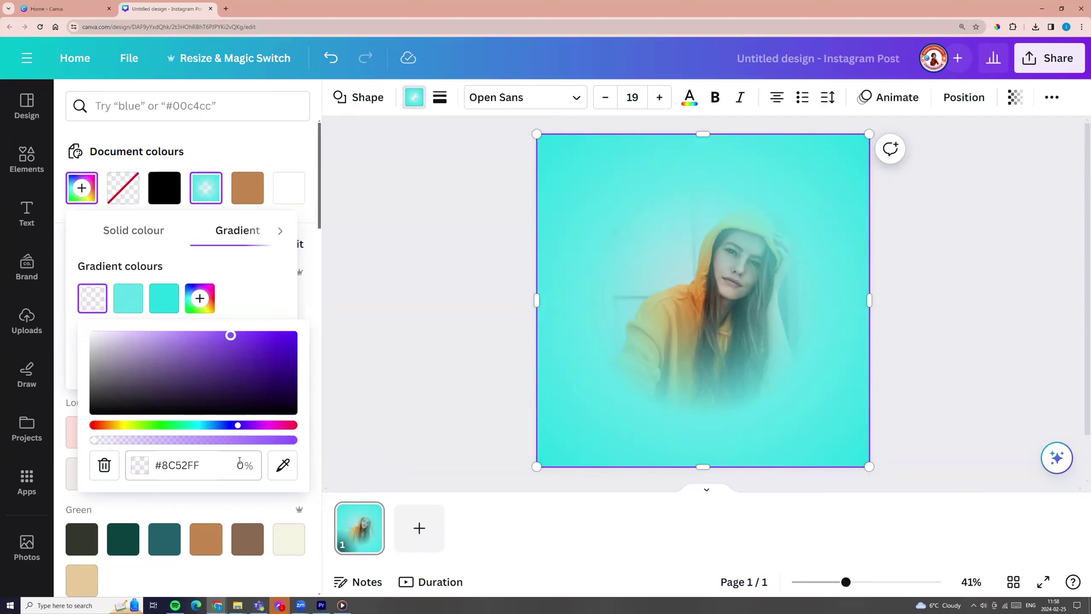
click(139, 290)
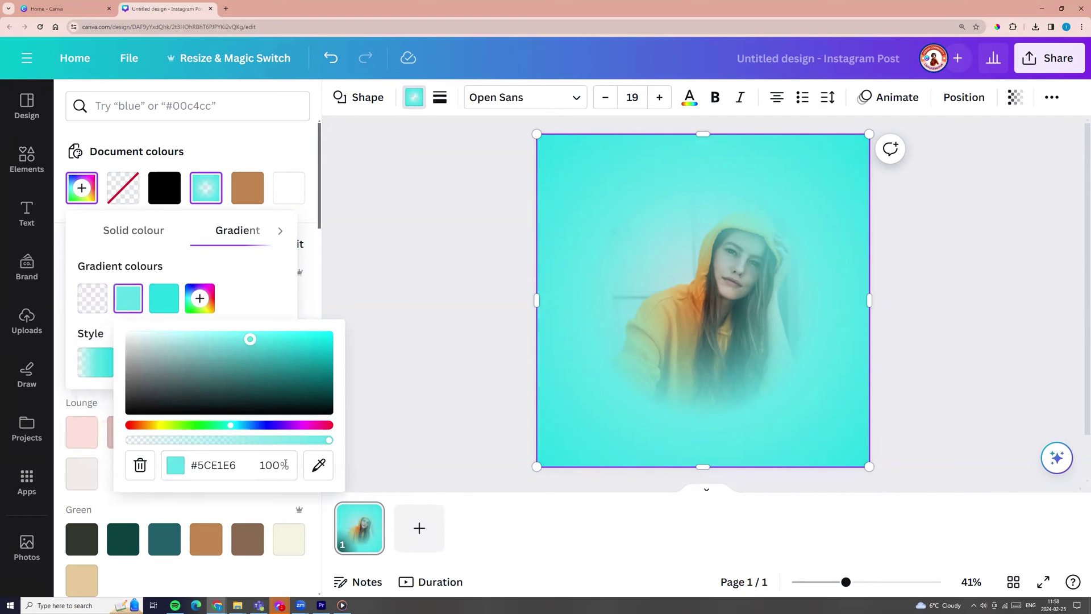
double_click(262, 464)
text(0)
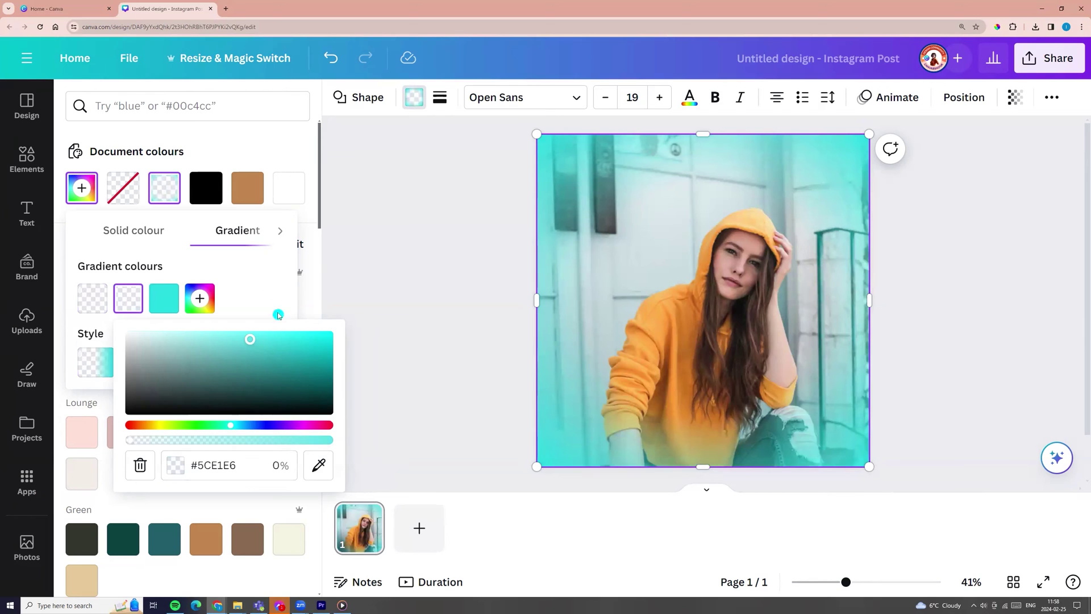
Step: Add a fourth gradient stop and colour it purple
click(259, 273)
click(201, 298)
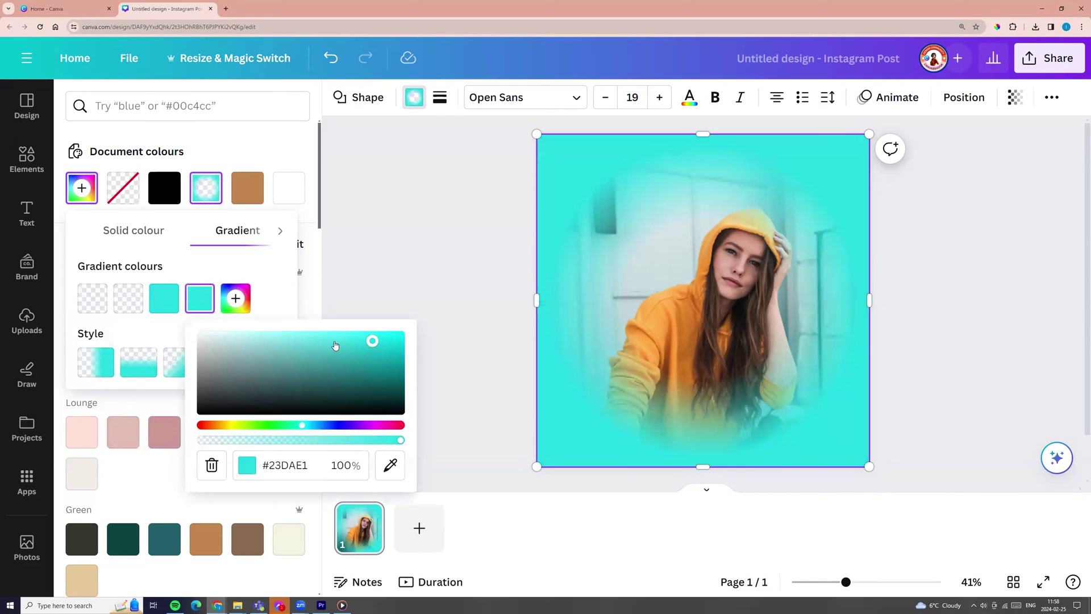
click(344, 425)
click(366, 263)
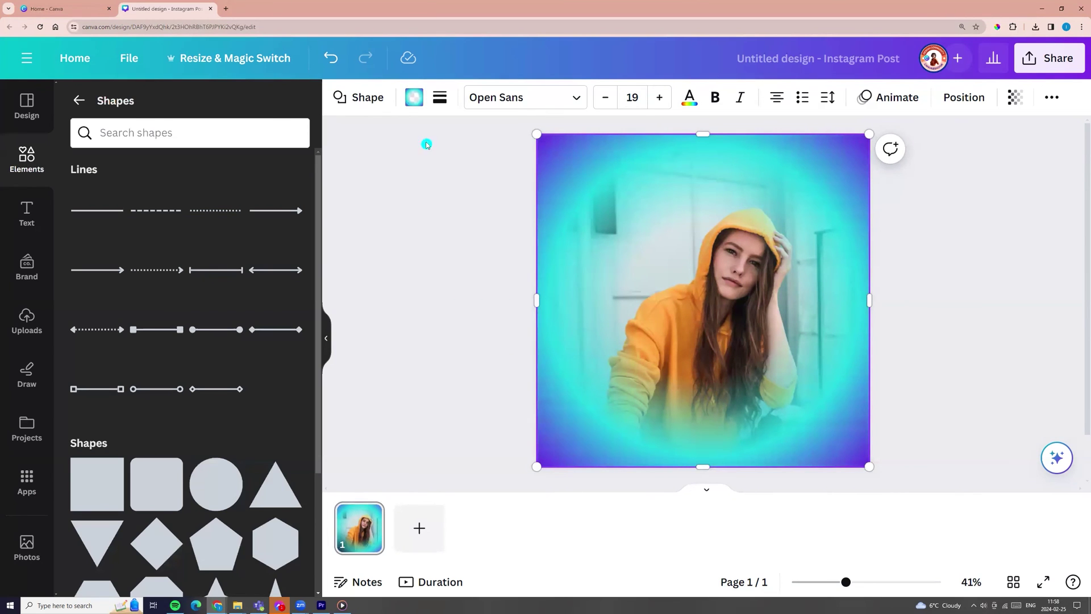
Step: Turn the teal and purple gradient stops white
click(413, 96)
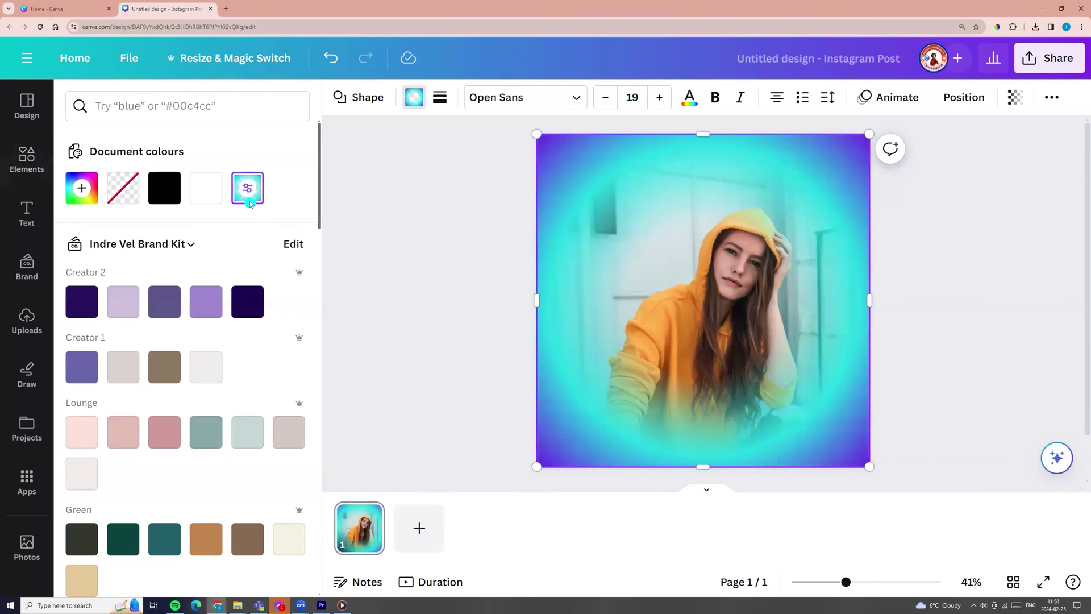
click(249, 202)
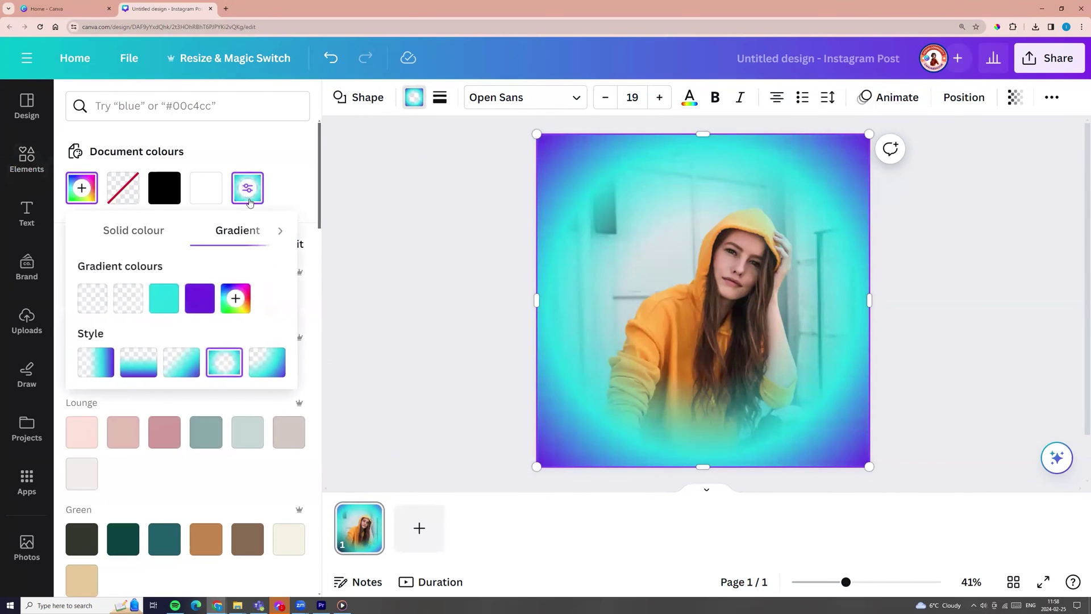
click(161, 307)
drag(342, 342, 149, 320)
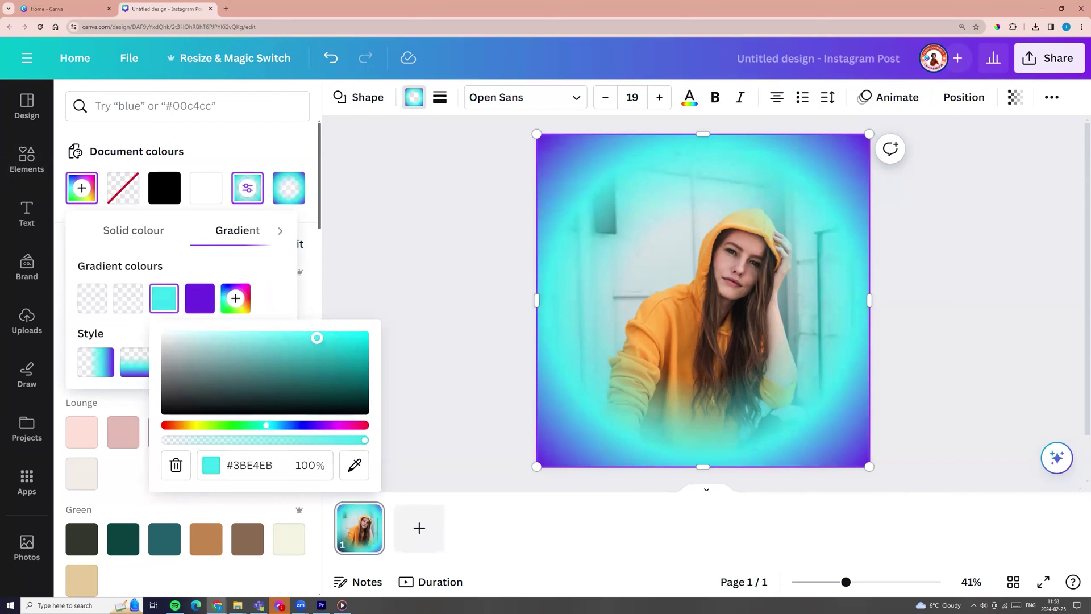
click(199, 297)
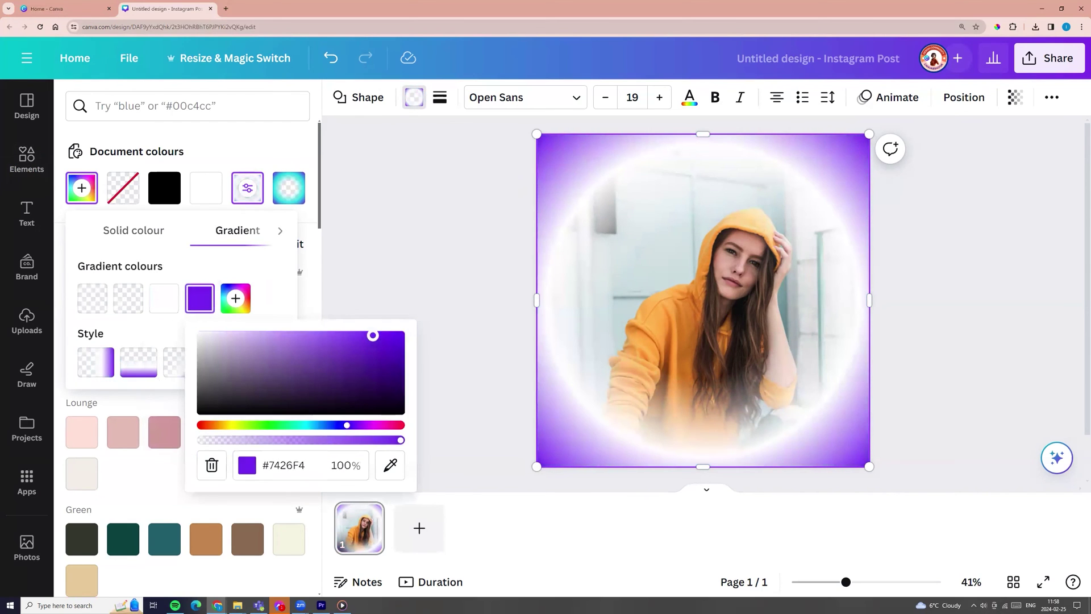
drag(364, 347, 202, 335)
click(208, 265)
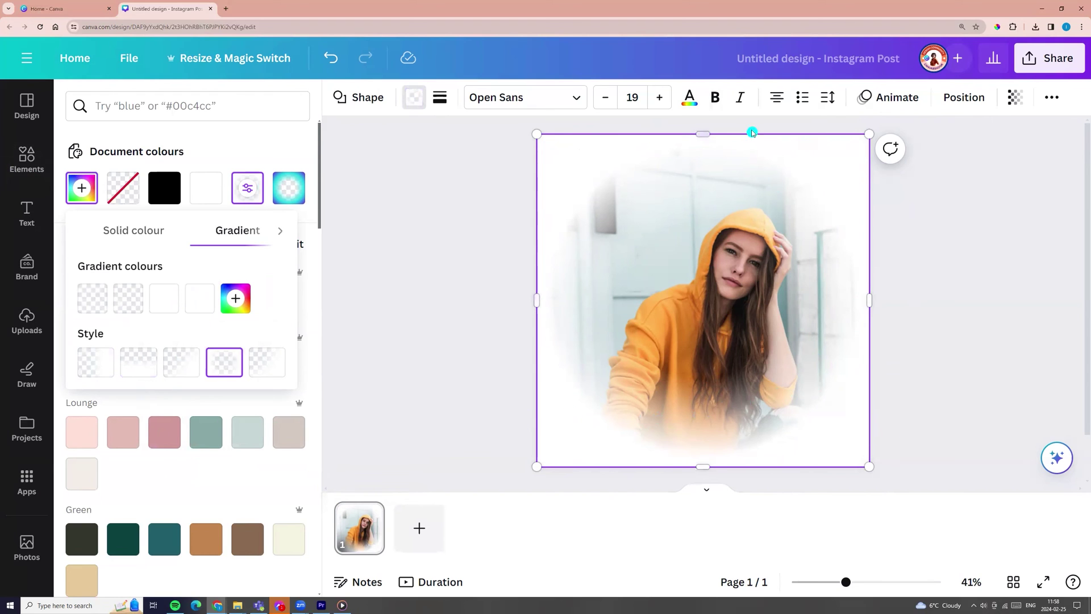
click(403, 383)
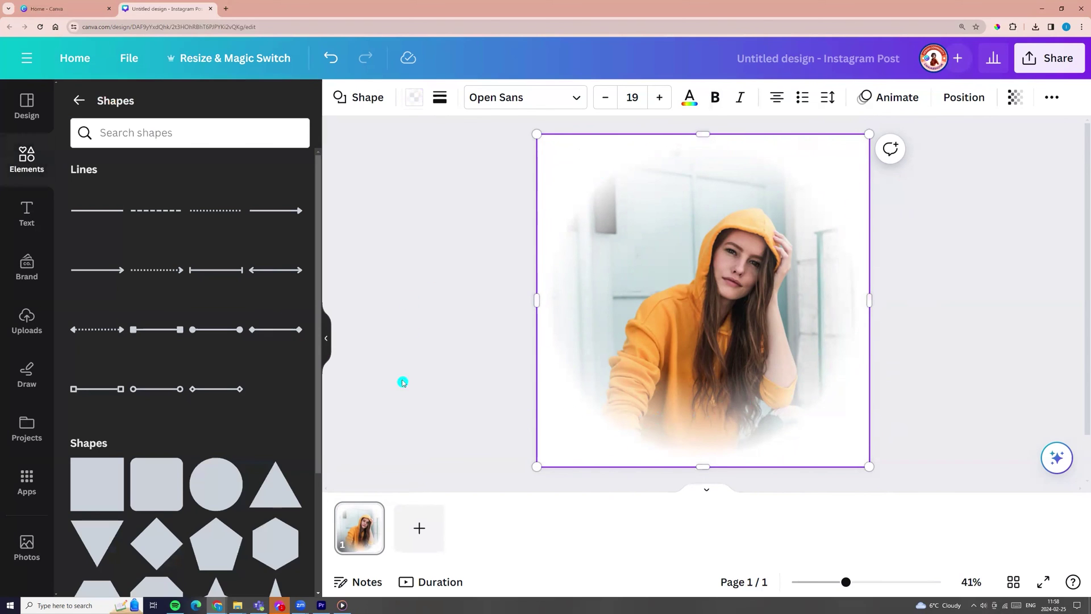
Step: Download the design as a PNG and show it in Chrome's recent downloads
click(1049, 59)
click(852, 438)
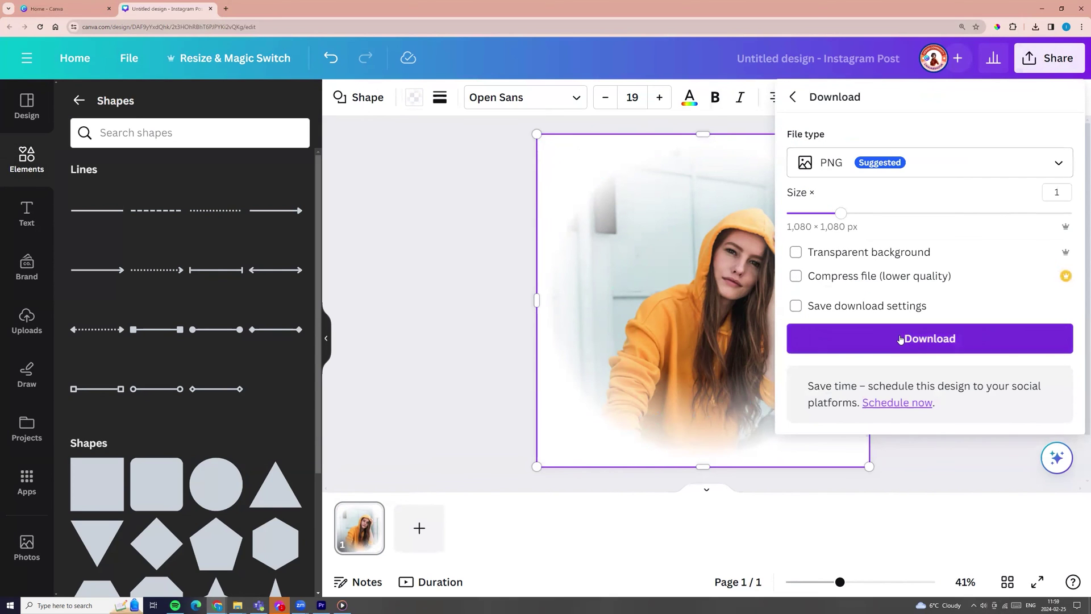
click(884, 341)
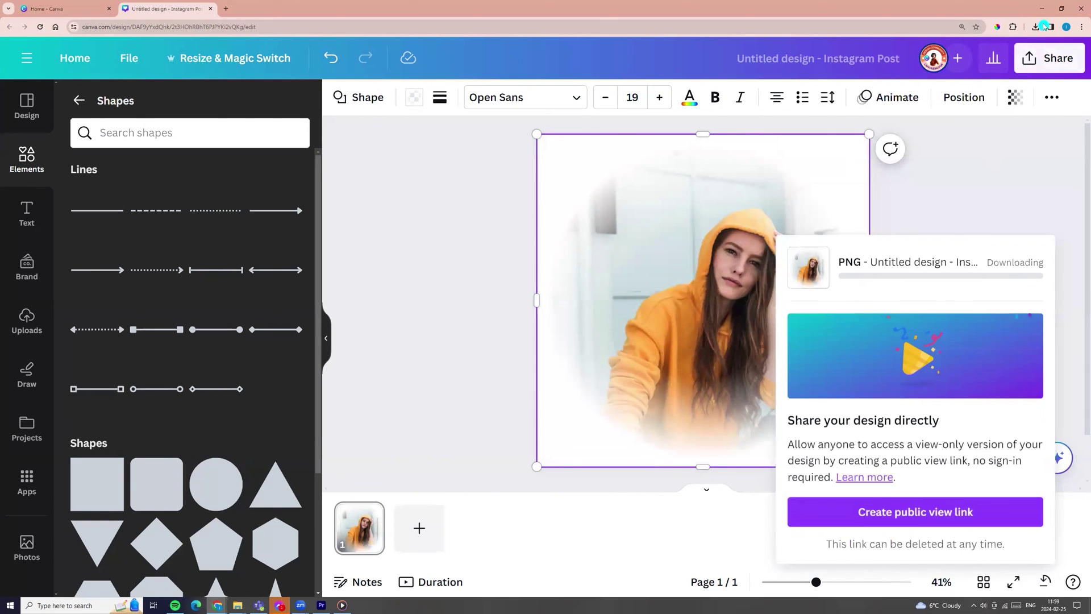
click(1035, 27)
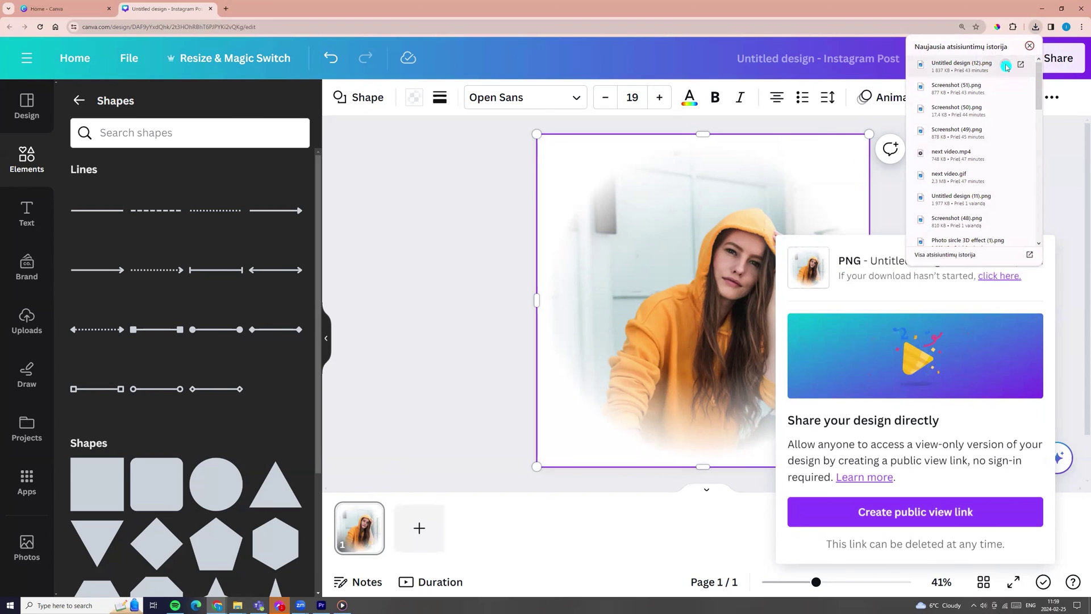